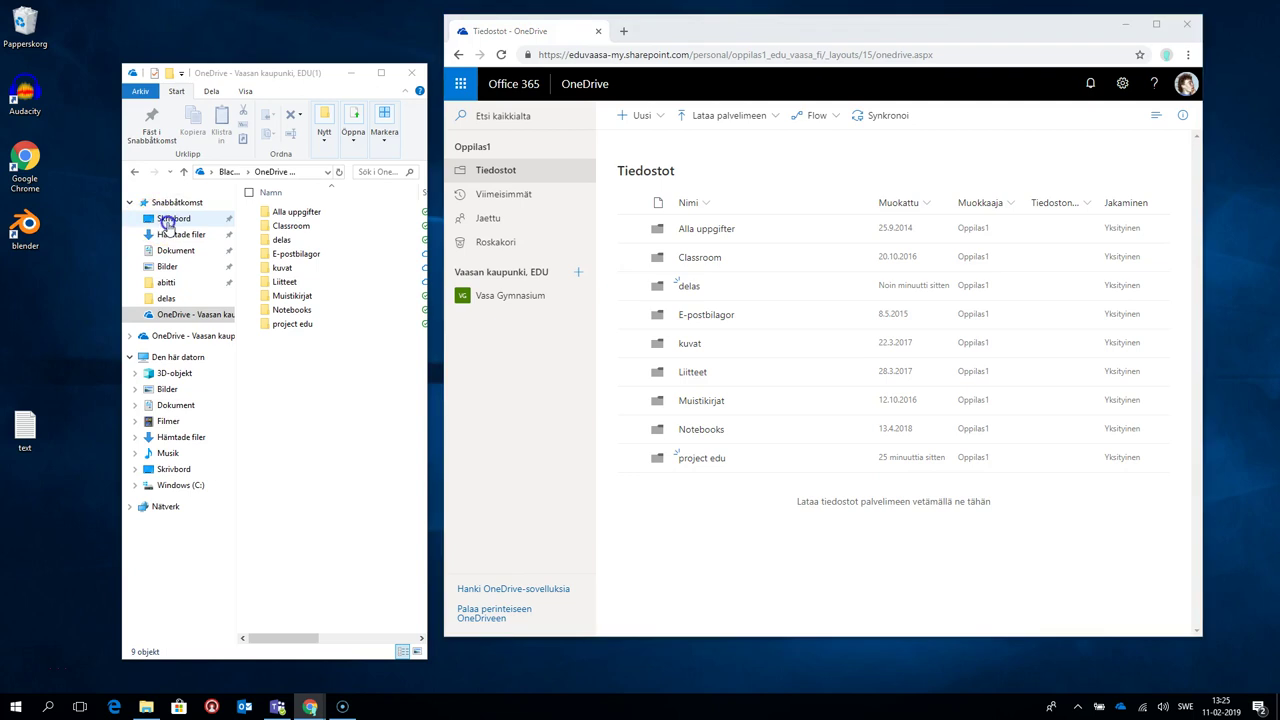
Step: View the local Dokument and Bilder folders, then return to the synced OneDrive folder
click(170, 251)
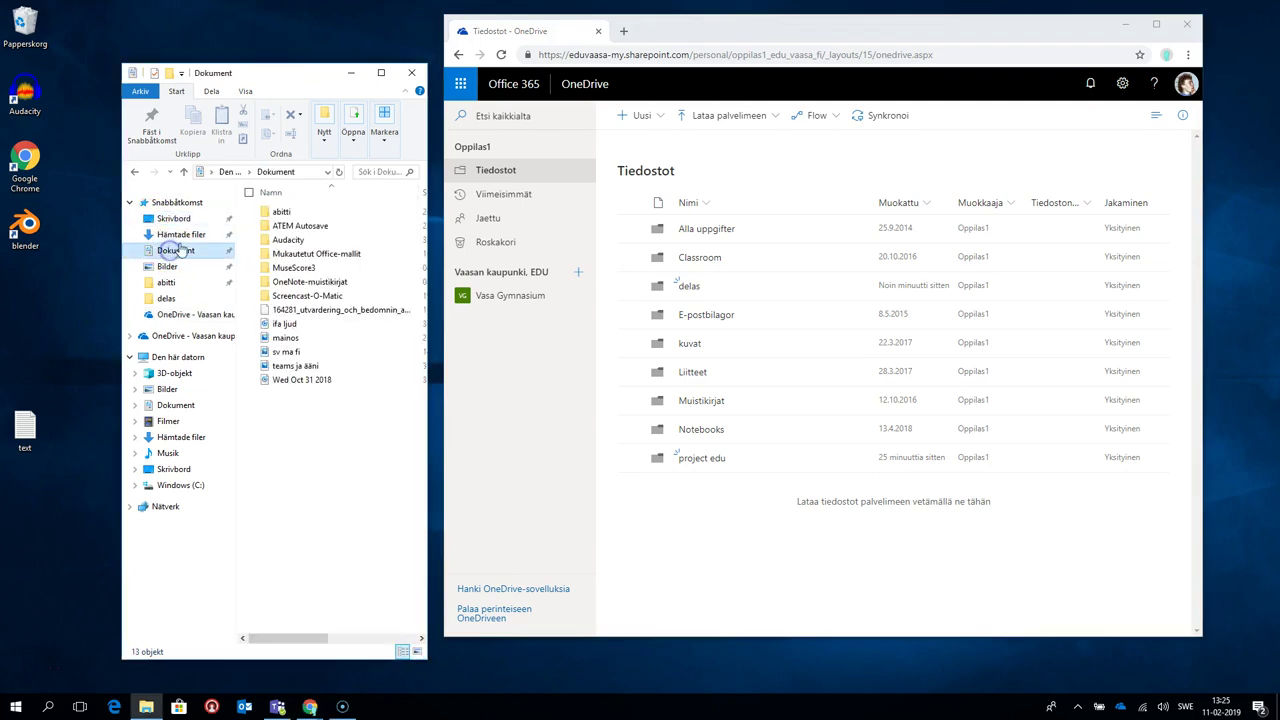
click(167, 266)
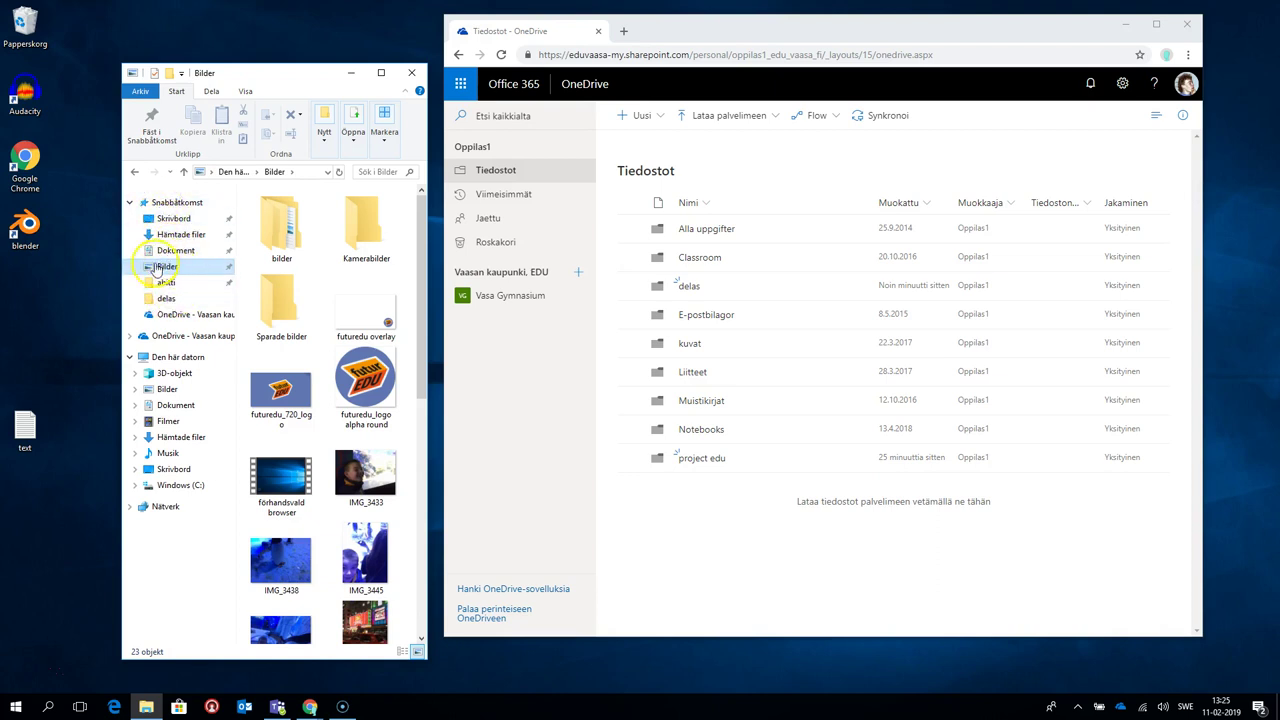
click(165, 314)
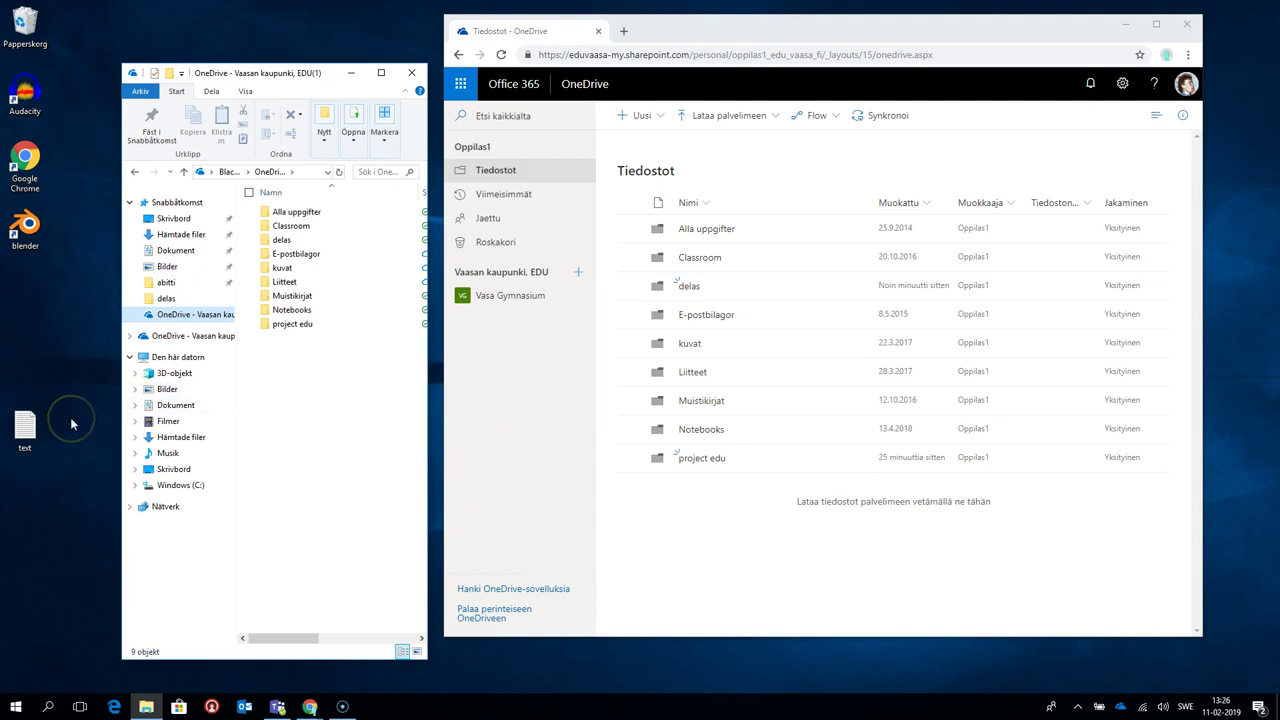
Step: Move the text file from the desktop into the root of the synced OneDrive folder
click(24, 428)
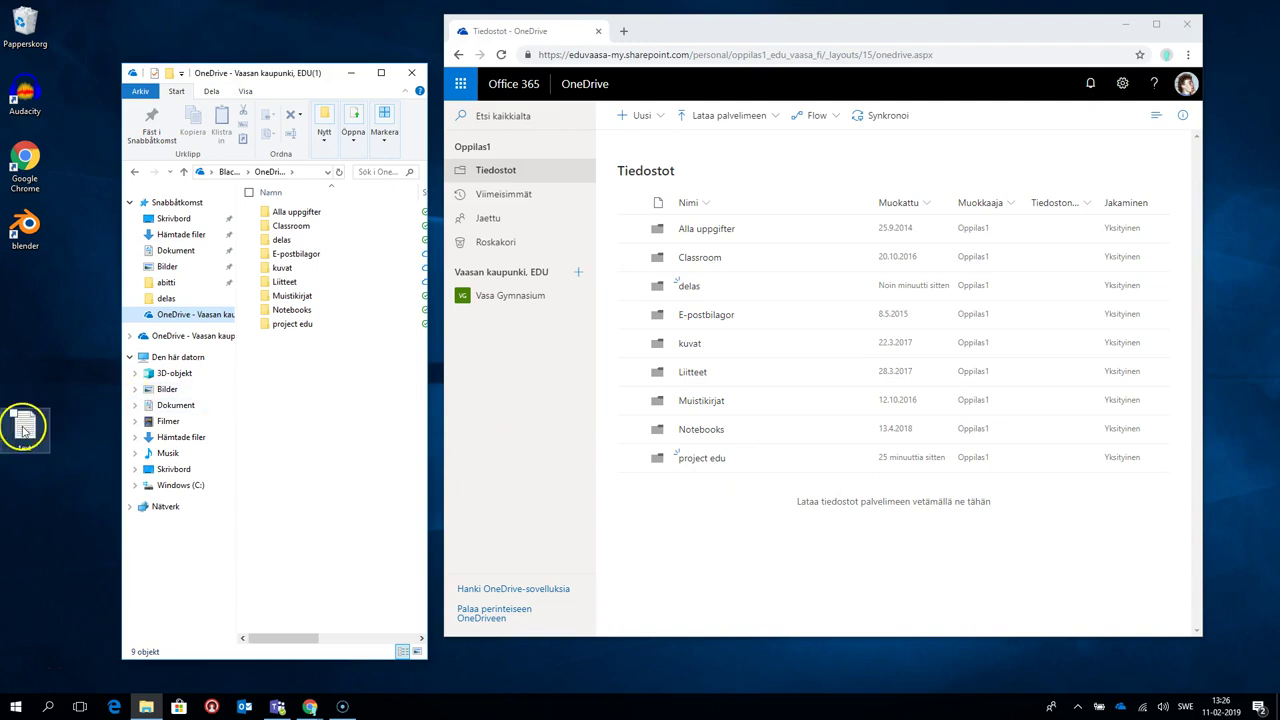
drag(24, 428, 290, 382)
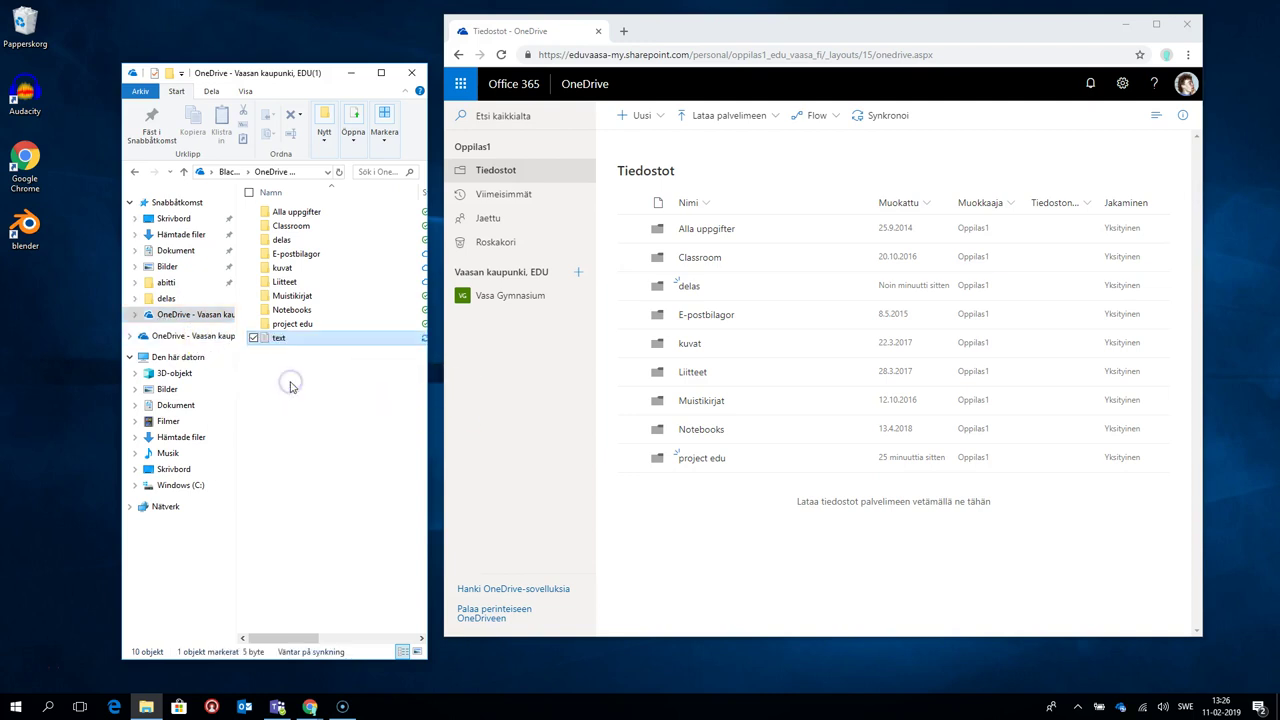
click(665, 504)
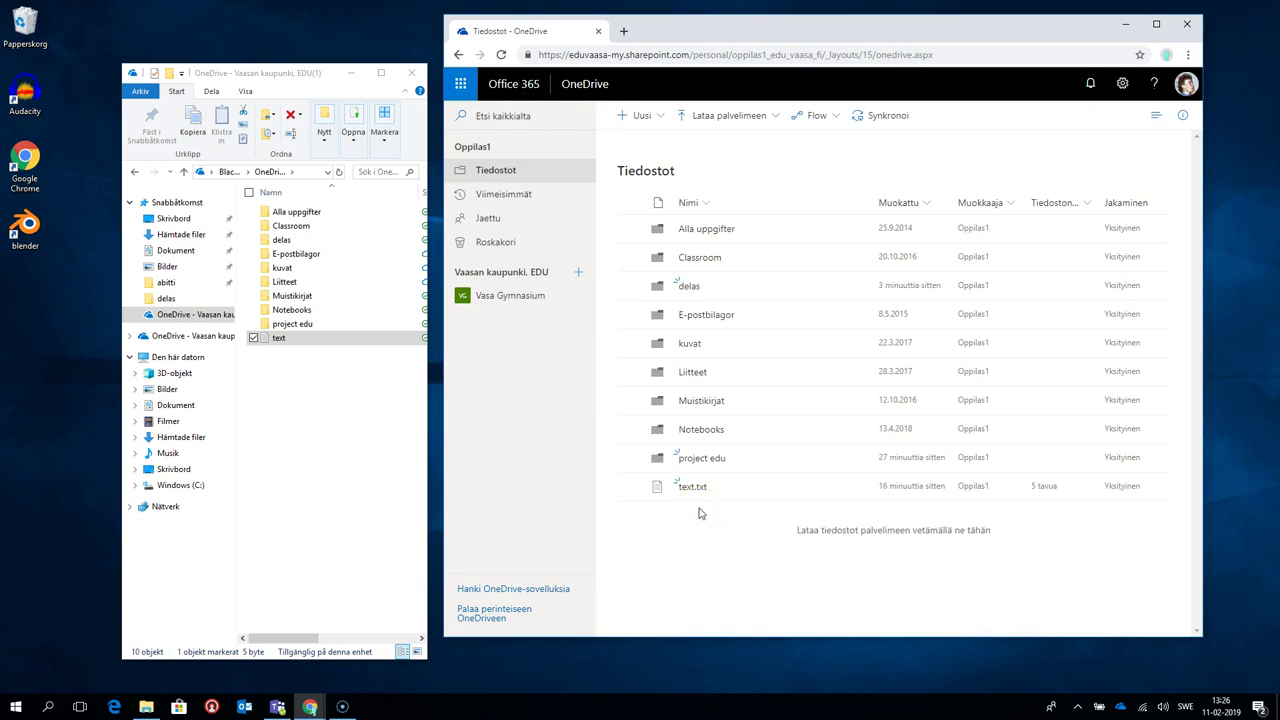
click(685, 505)
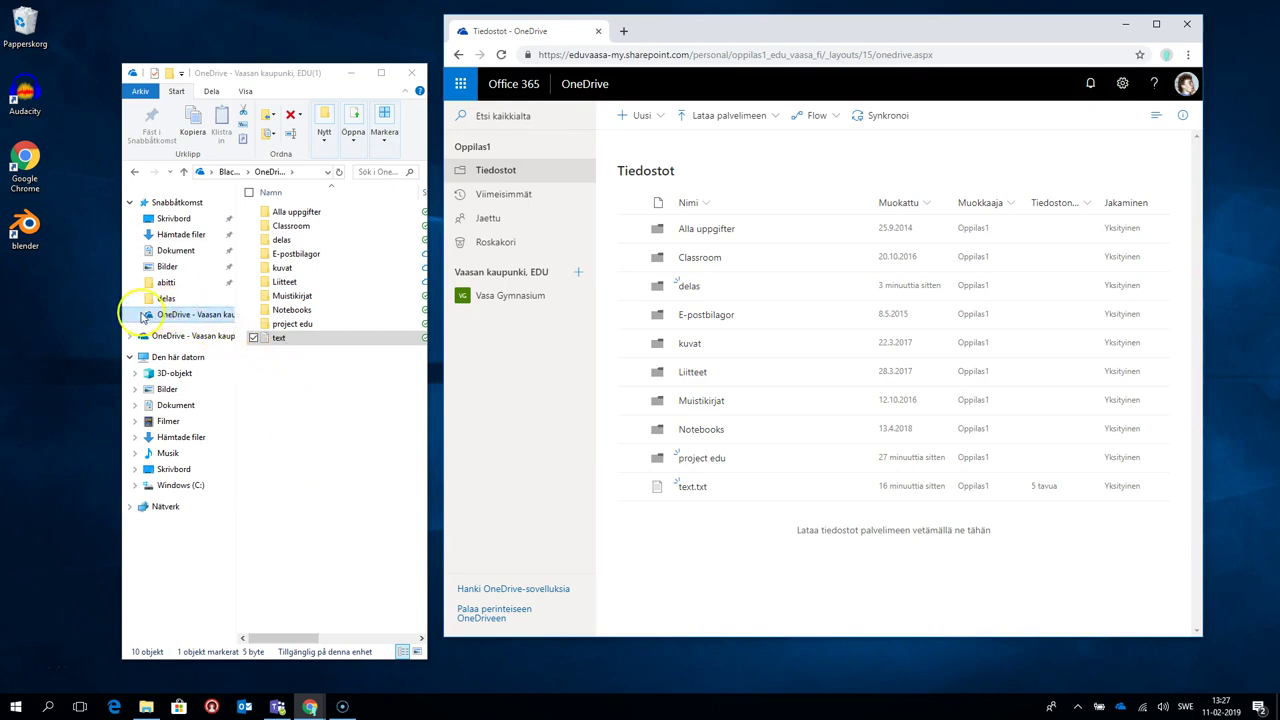
click(207, 315)
drag(257, 340, 278, 354)
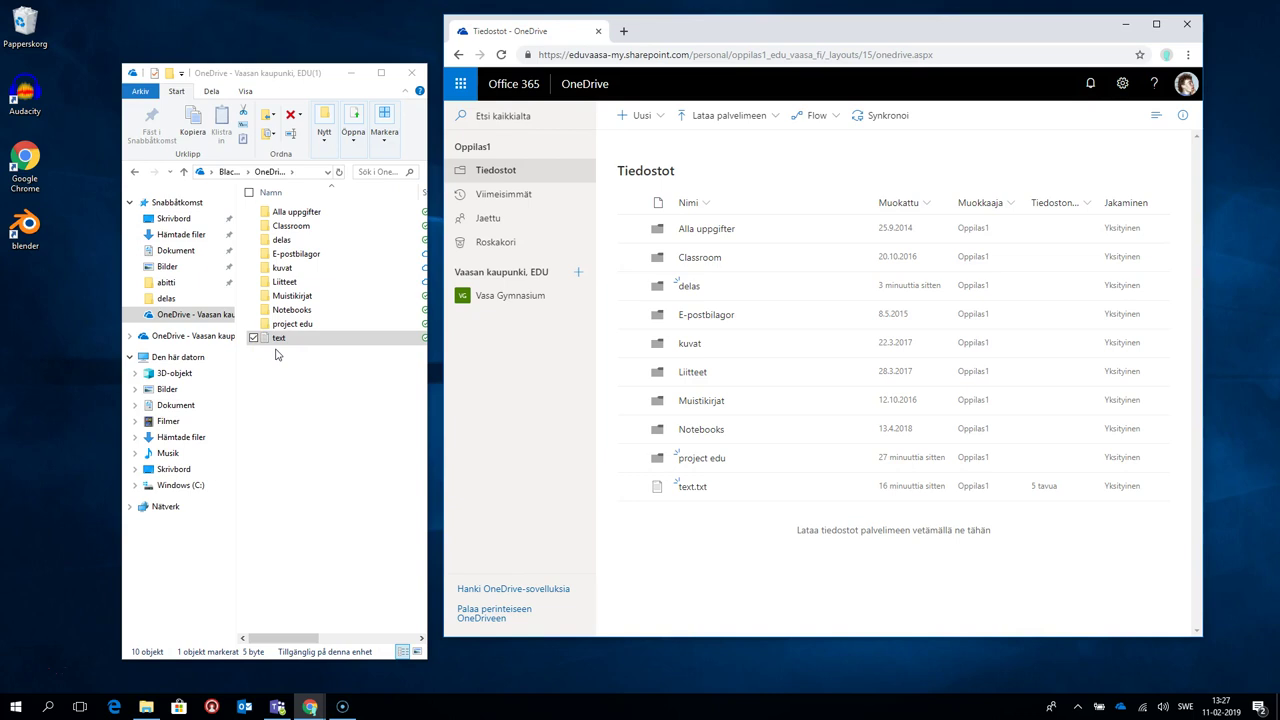
click(195, 318)
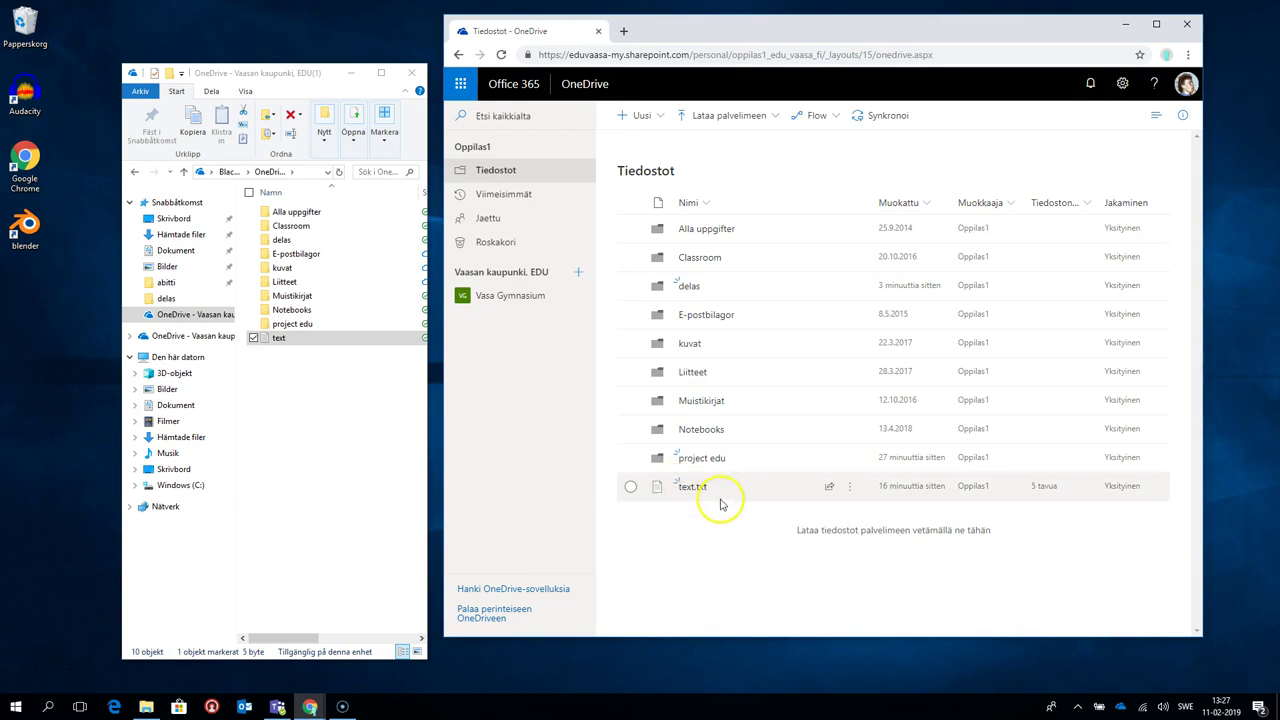
mouse_move(724, 489)
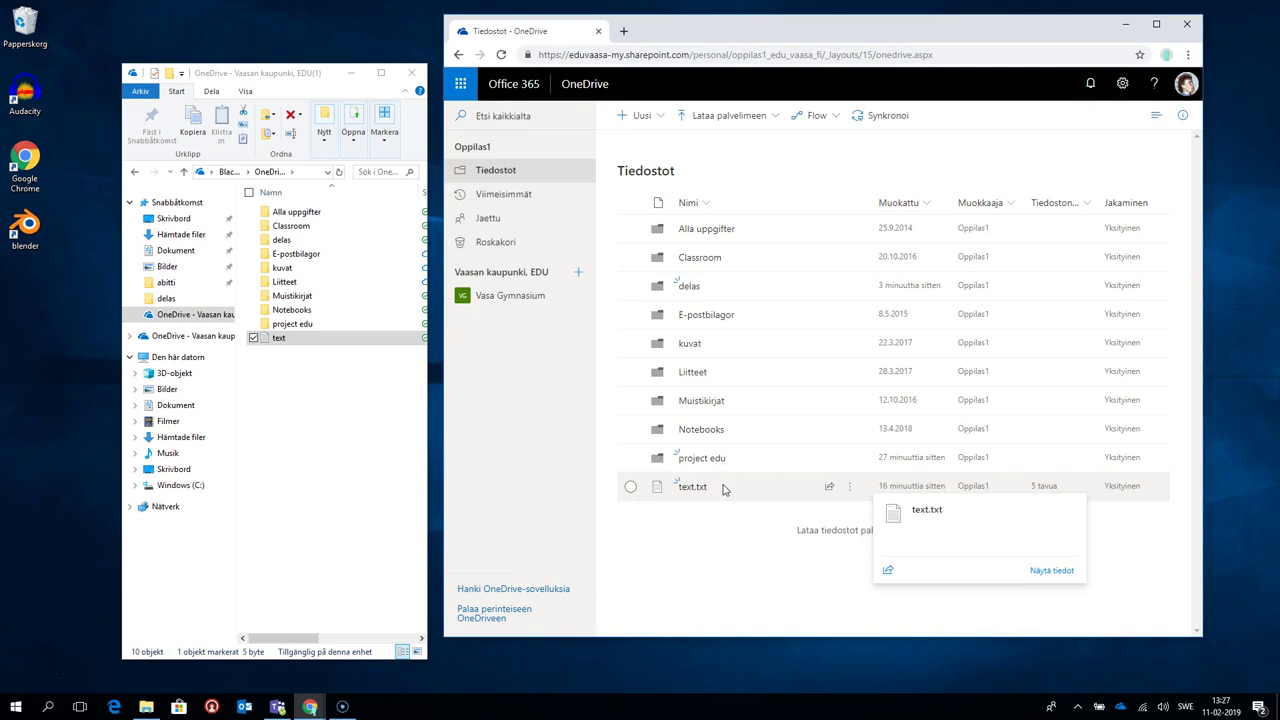
mouse_move(692, 496)
mouse_down()
mouse_move(708, 500)
mouse_move(689, 488)
mouse_up()
mouse_move(689, 489)
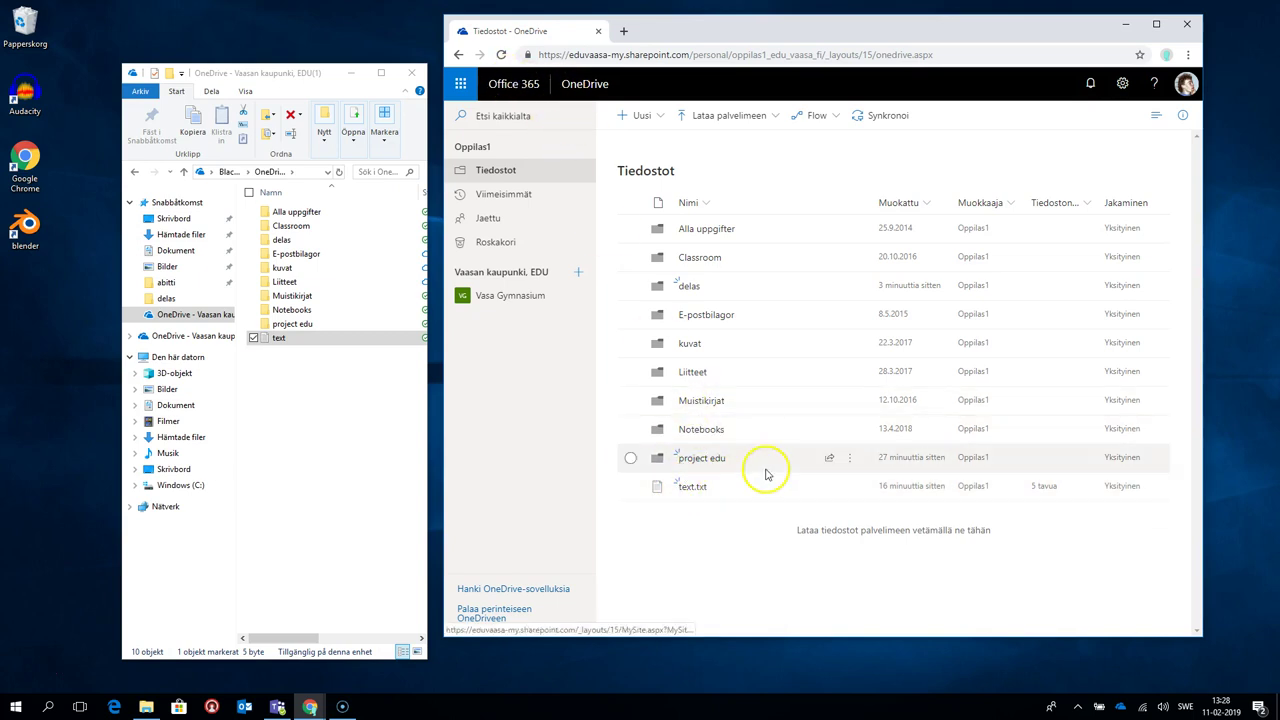
Step: Set the sharing link for text.txt to "Käyttäjät, joilla on linkki" and allow editing
mouse_move(806, 486)
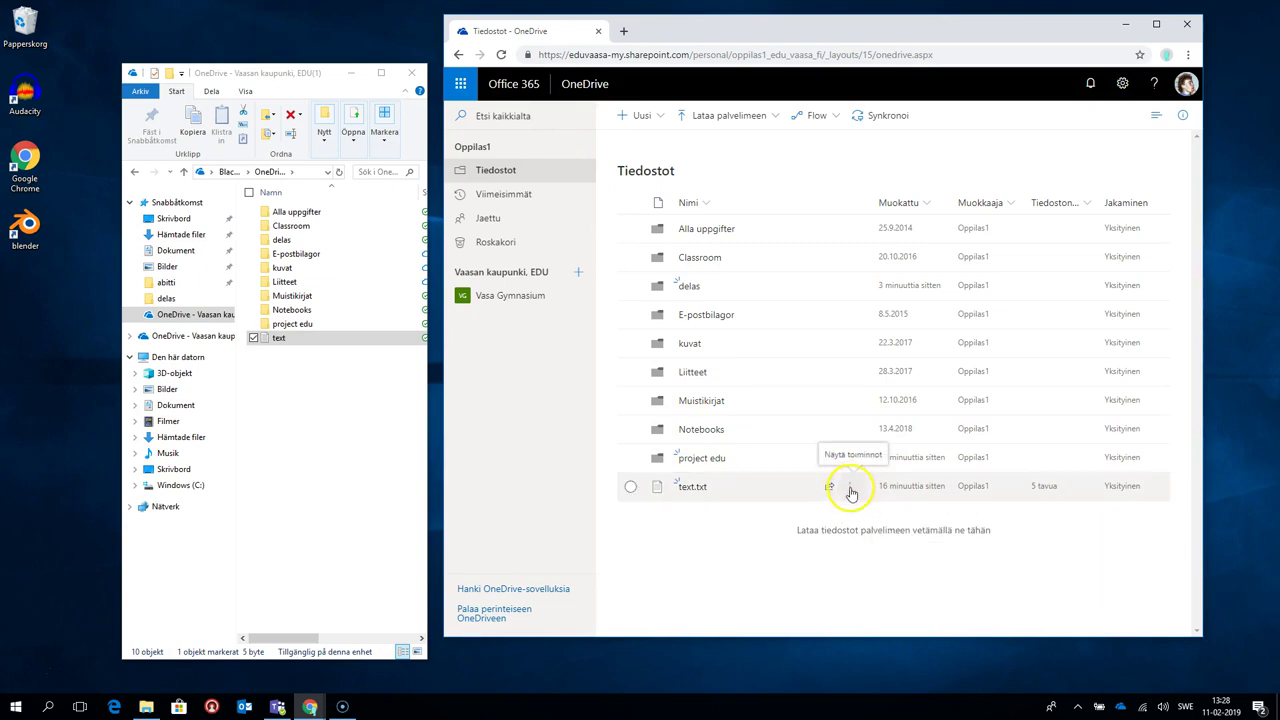
click(853, 490)
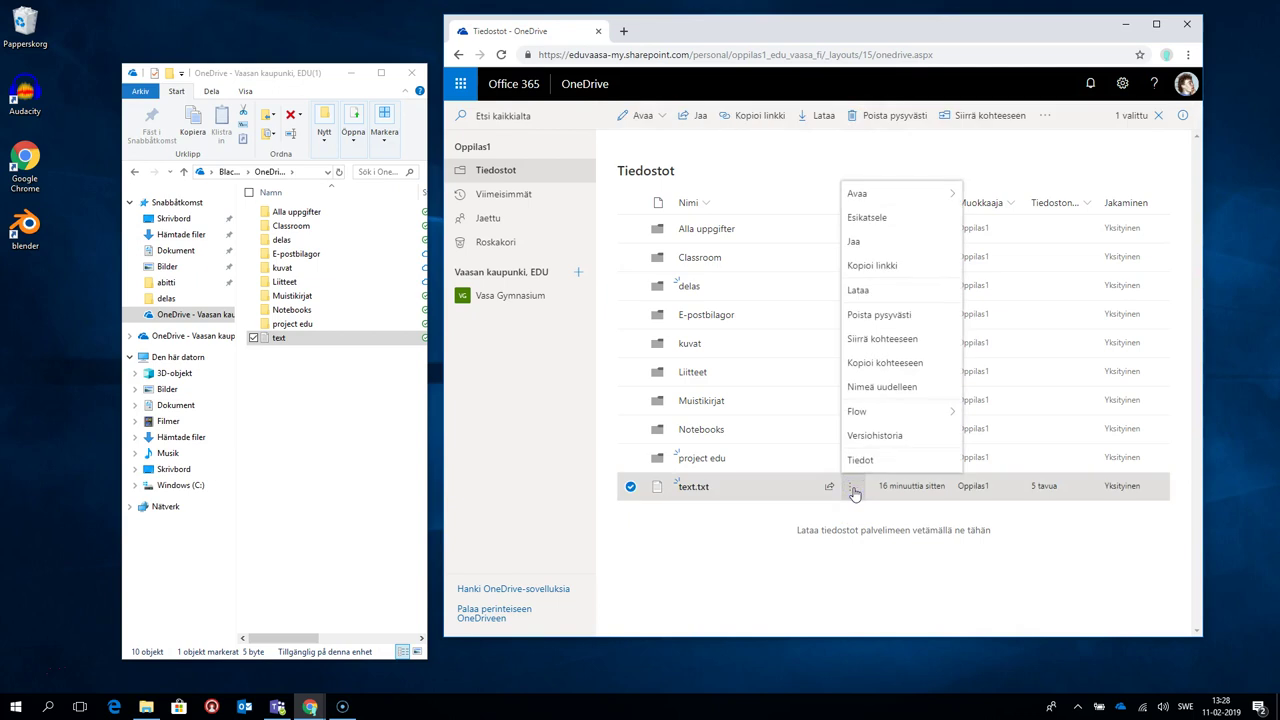
click(869, 241)
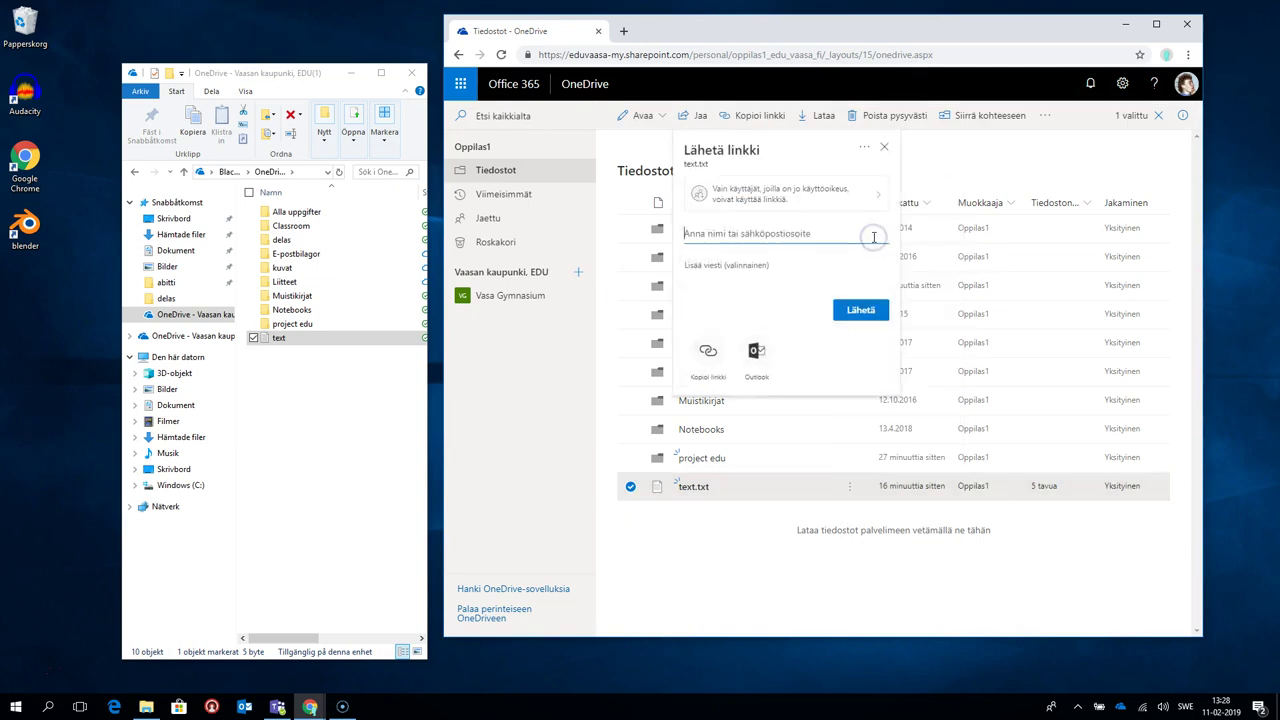
click(785, 197)
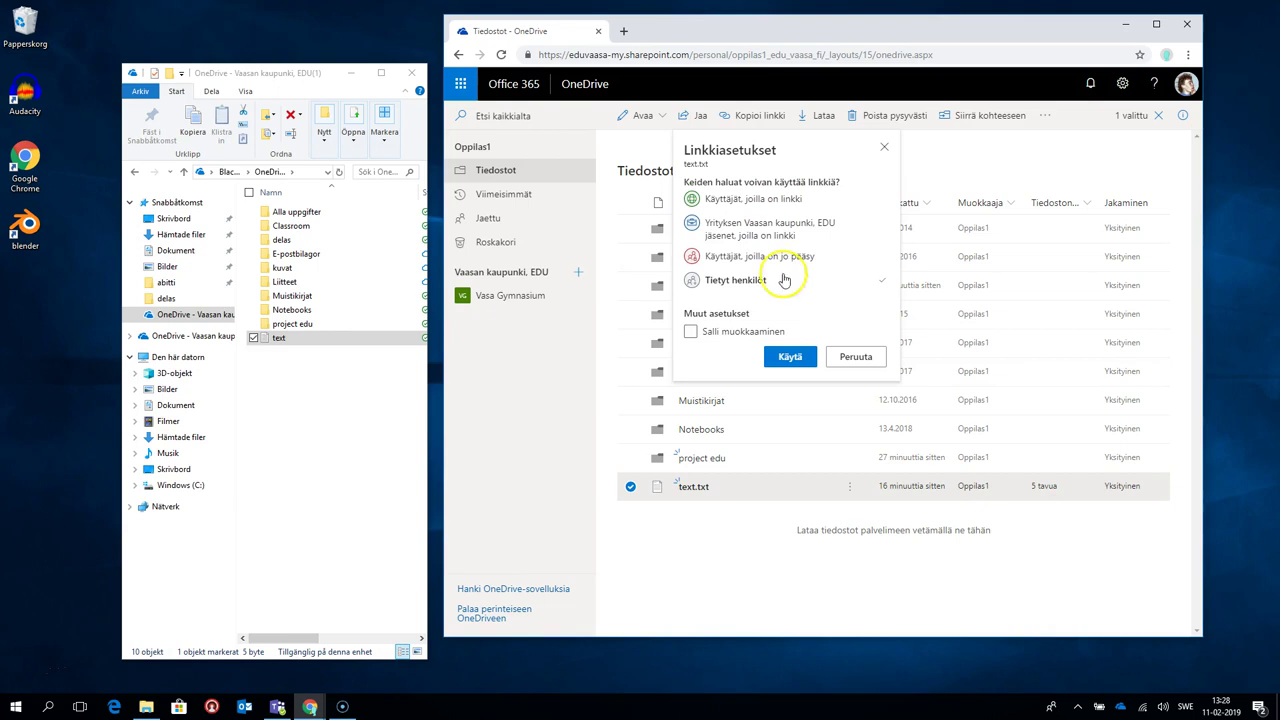
click(728, 284)
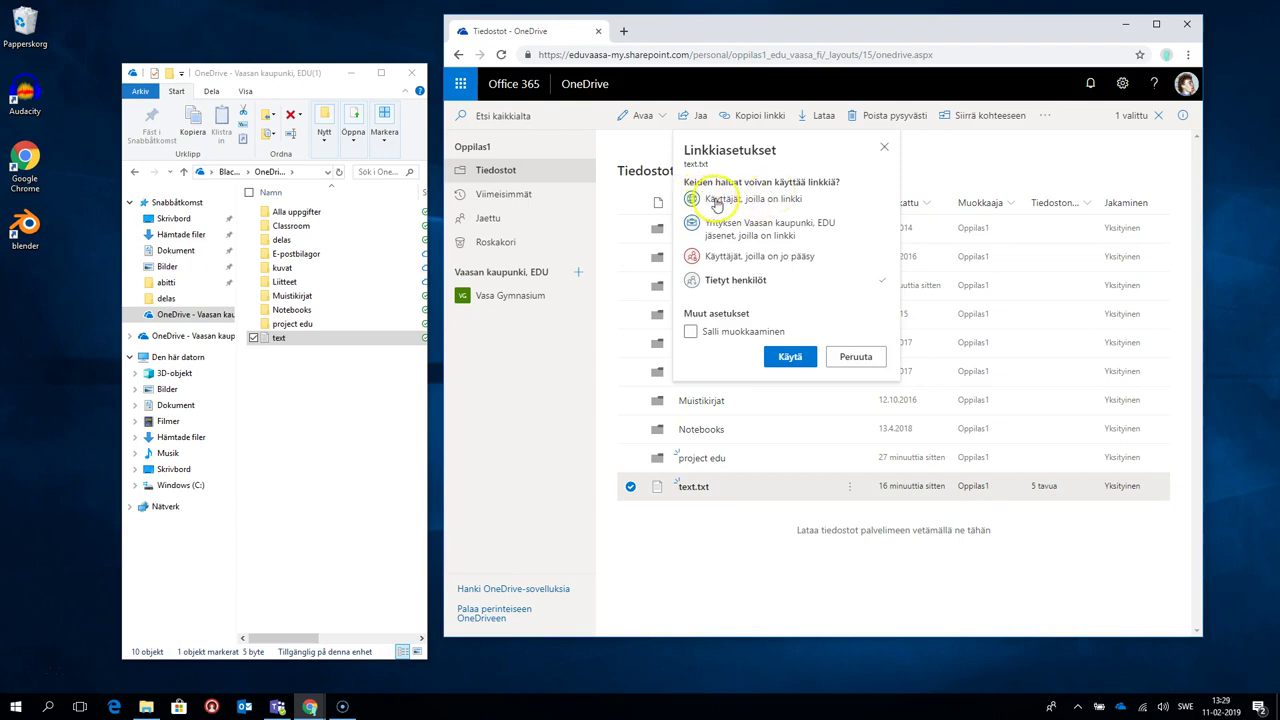
click(763, 204)
click(713, 203)
click(716, 201)
click(716, 201)
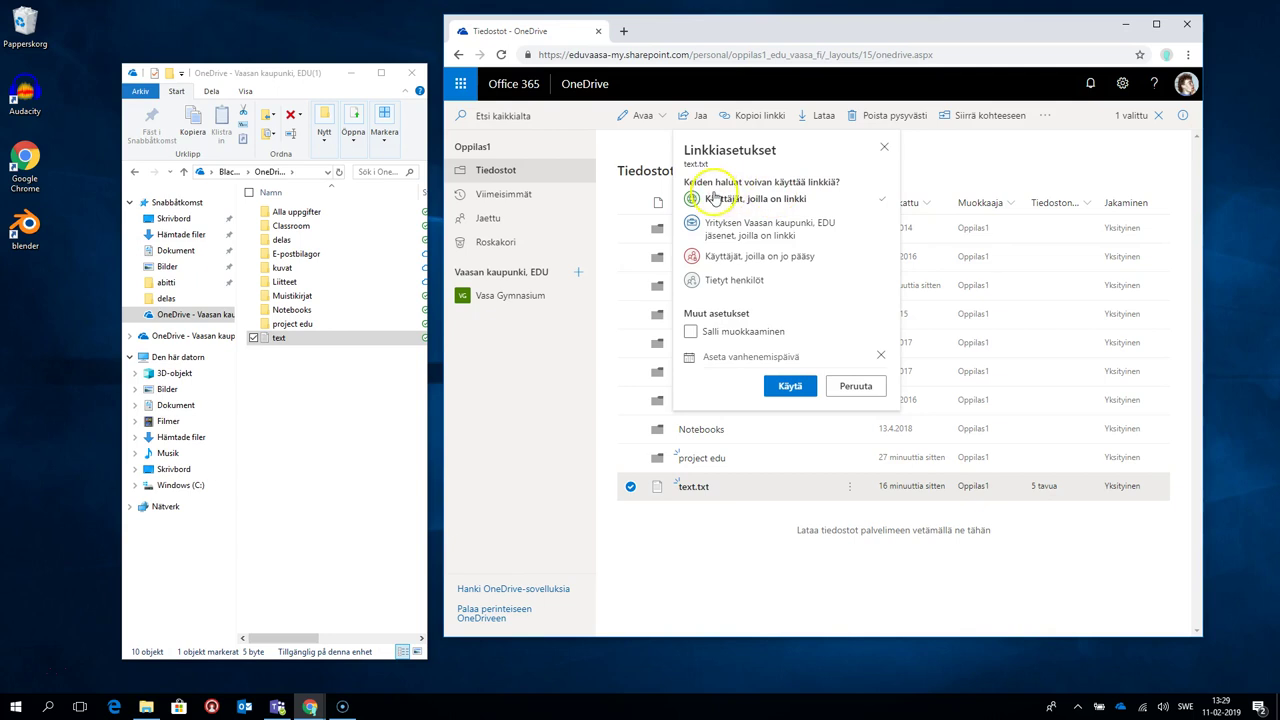
click(691, 332)
click(789, 387)
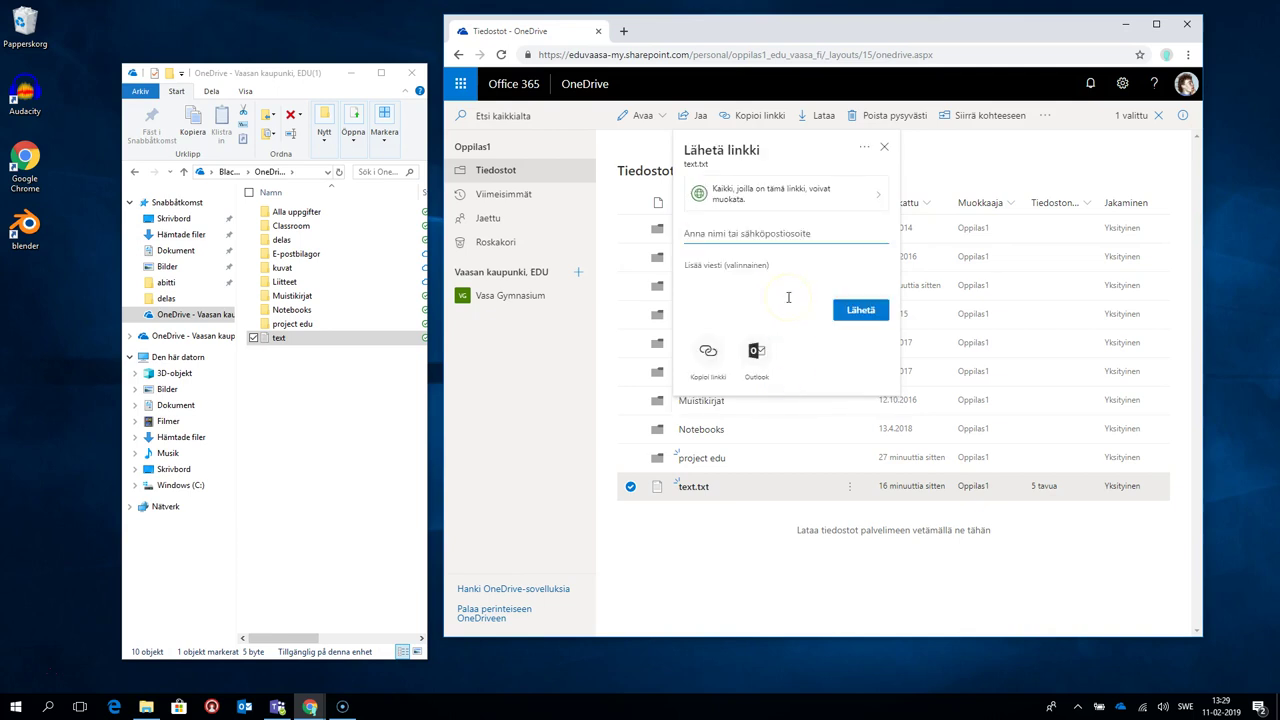
Step: Copy the sharing link for text.txt and close the sharing dialog
click(708, 352)
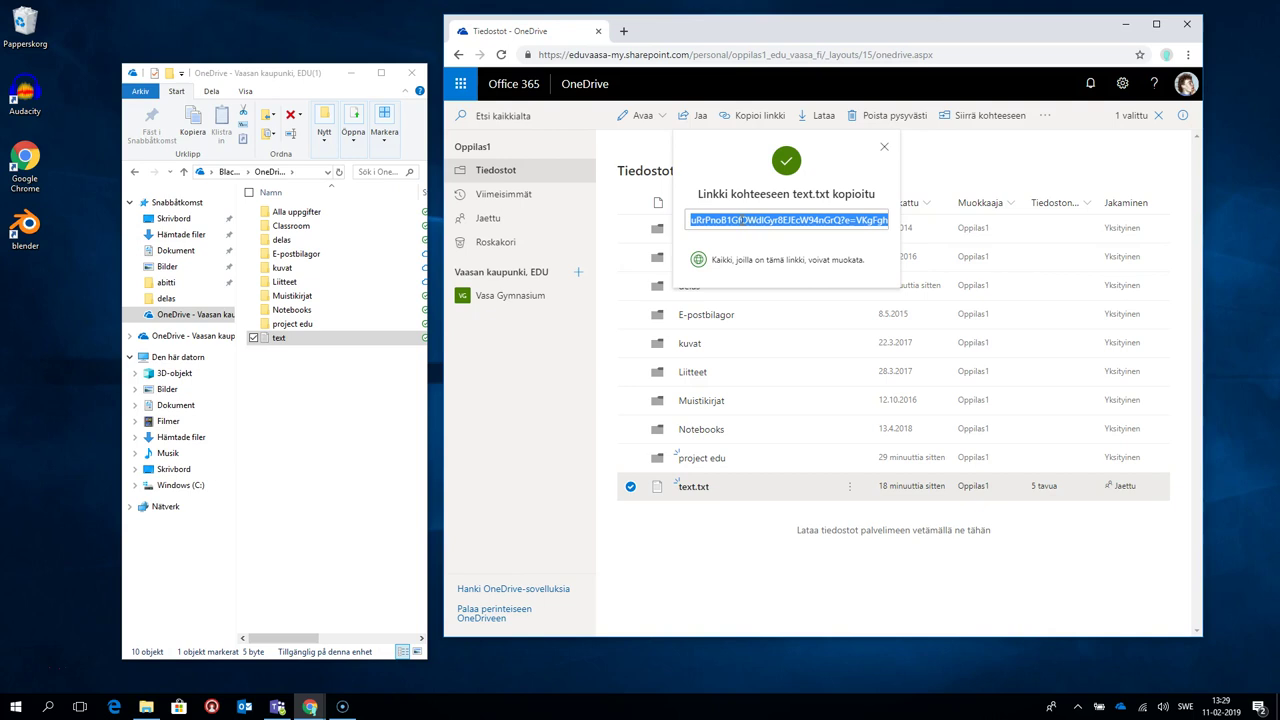
click(713, 539)
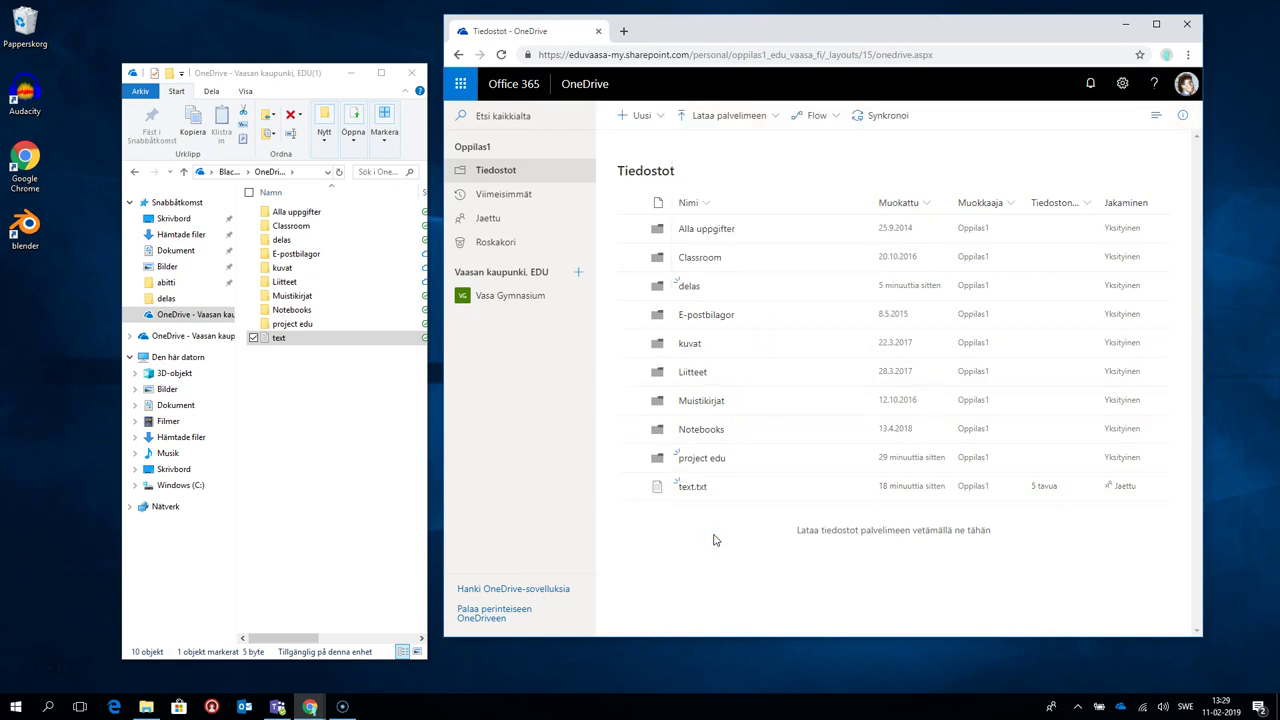
mouse_move(695, 490)
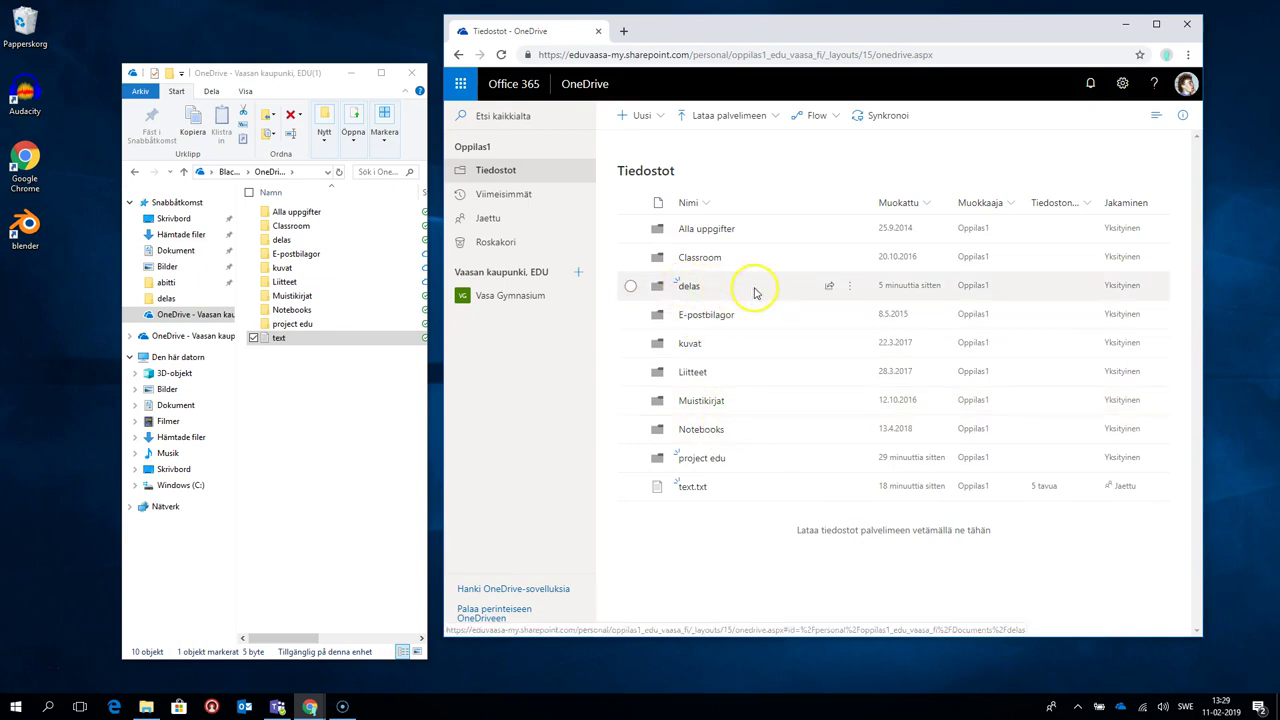
Step: Share the delas folder with "Käyttäjät, joilla on linkki" without editing rights and copy its link
click(853, 289)
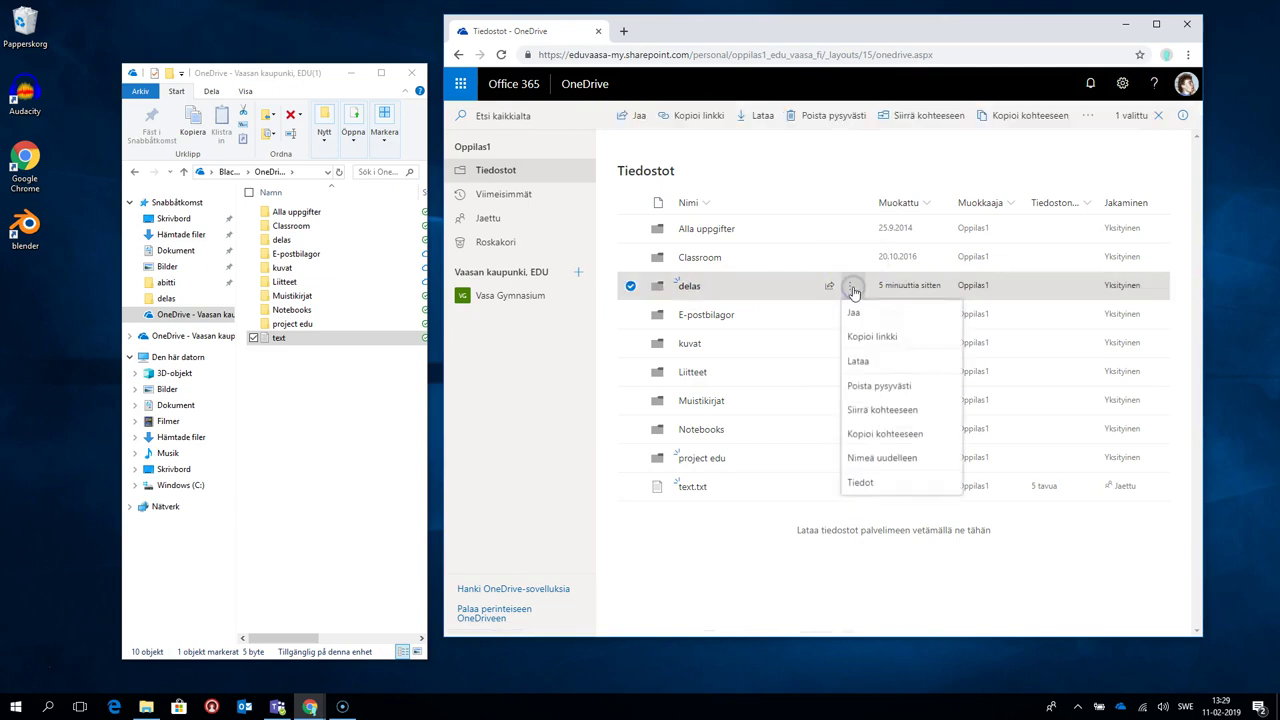
click(855, 314)
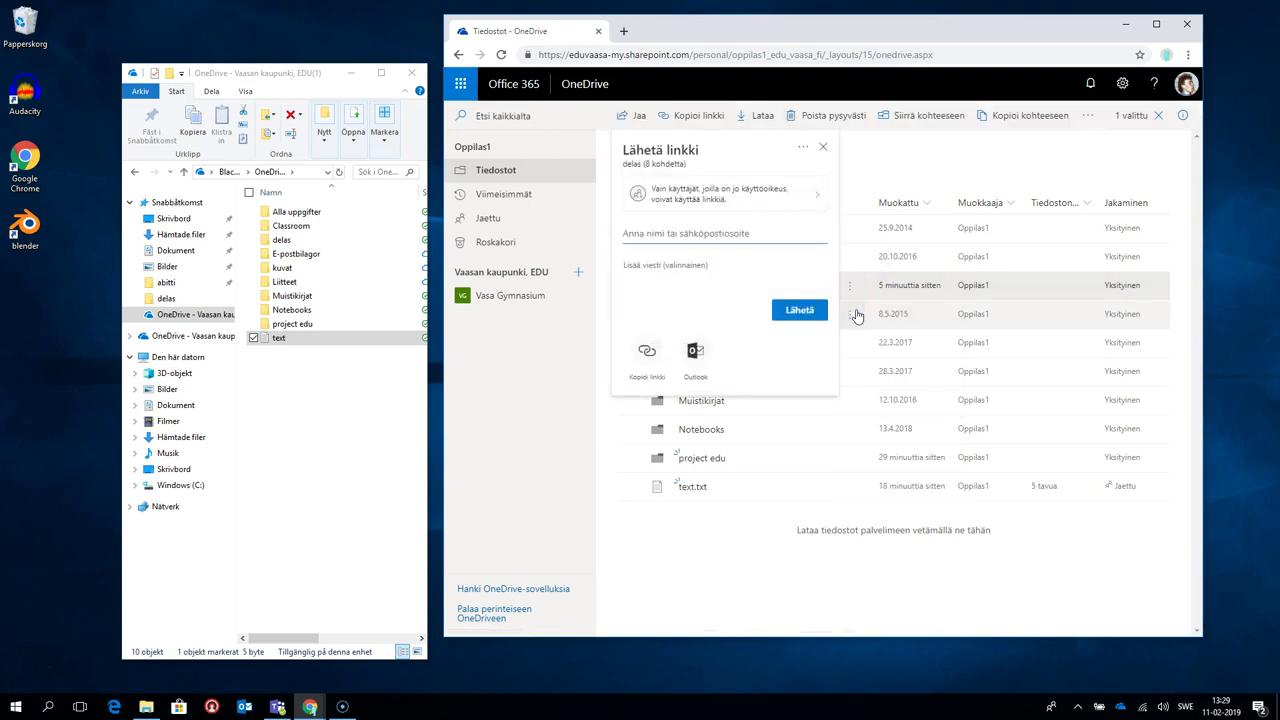
click(688, 192)
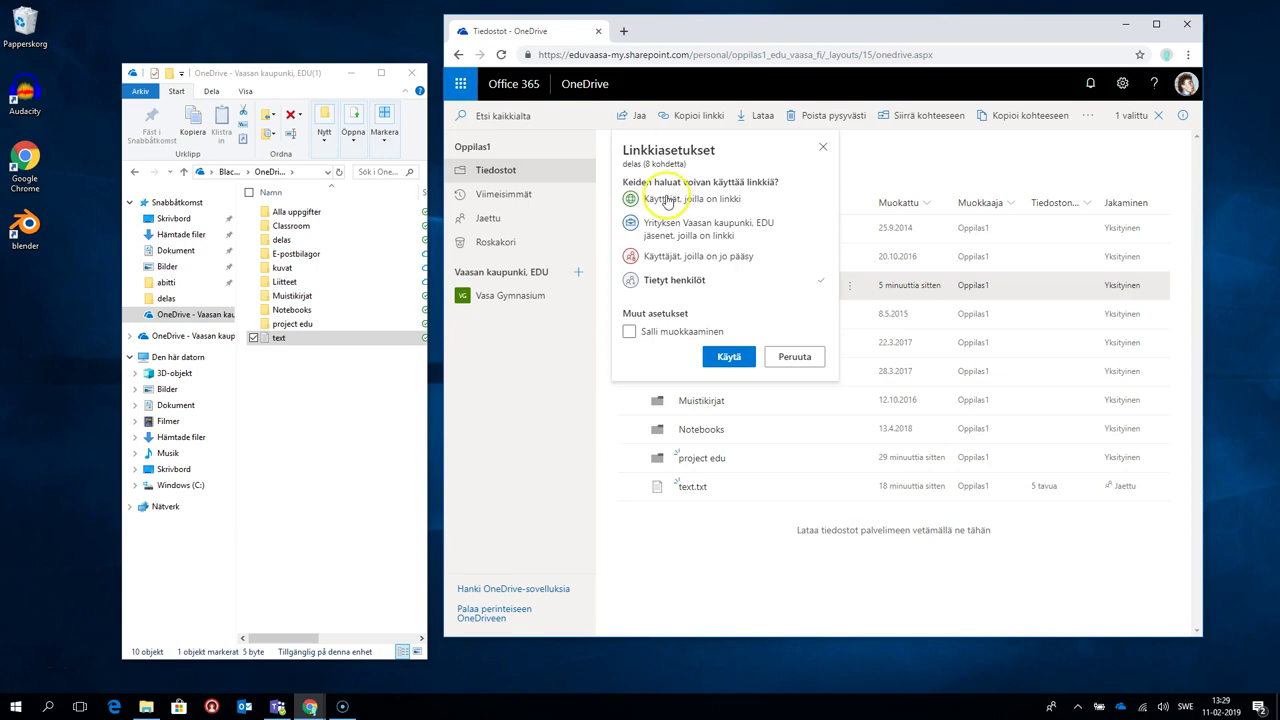
click(667, 201)
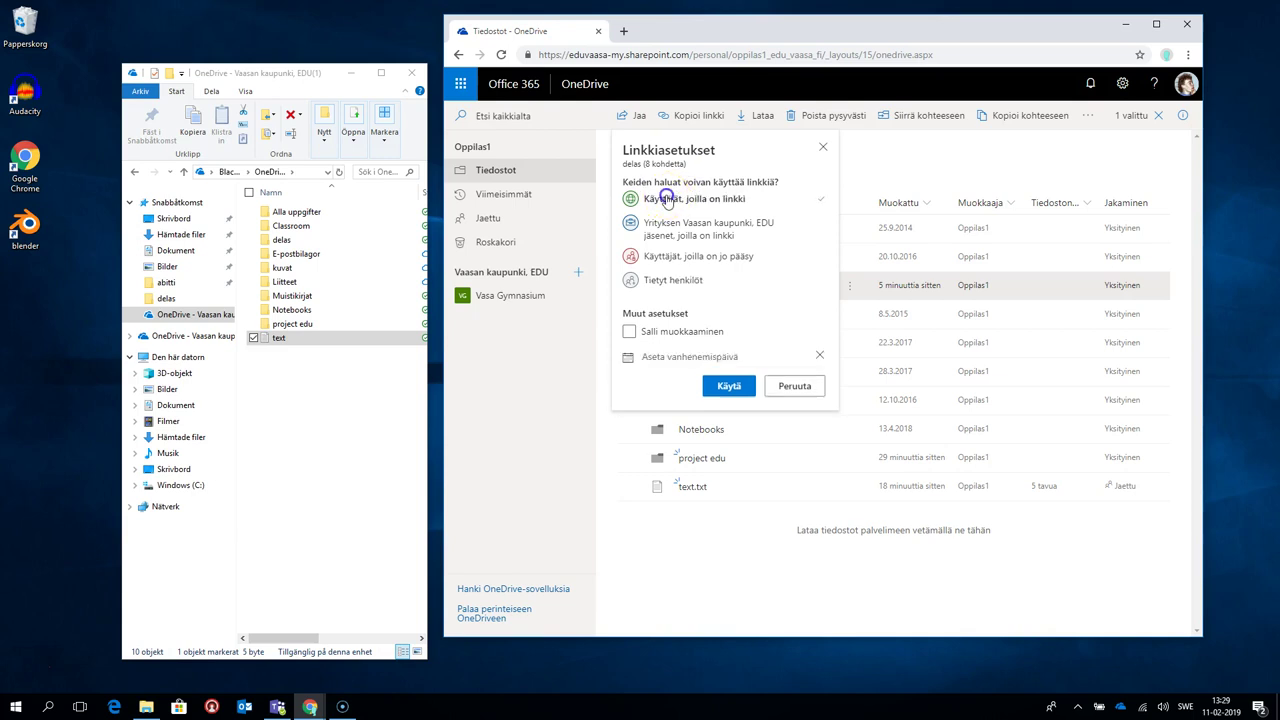
click(729, 387)
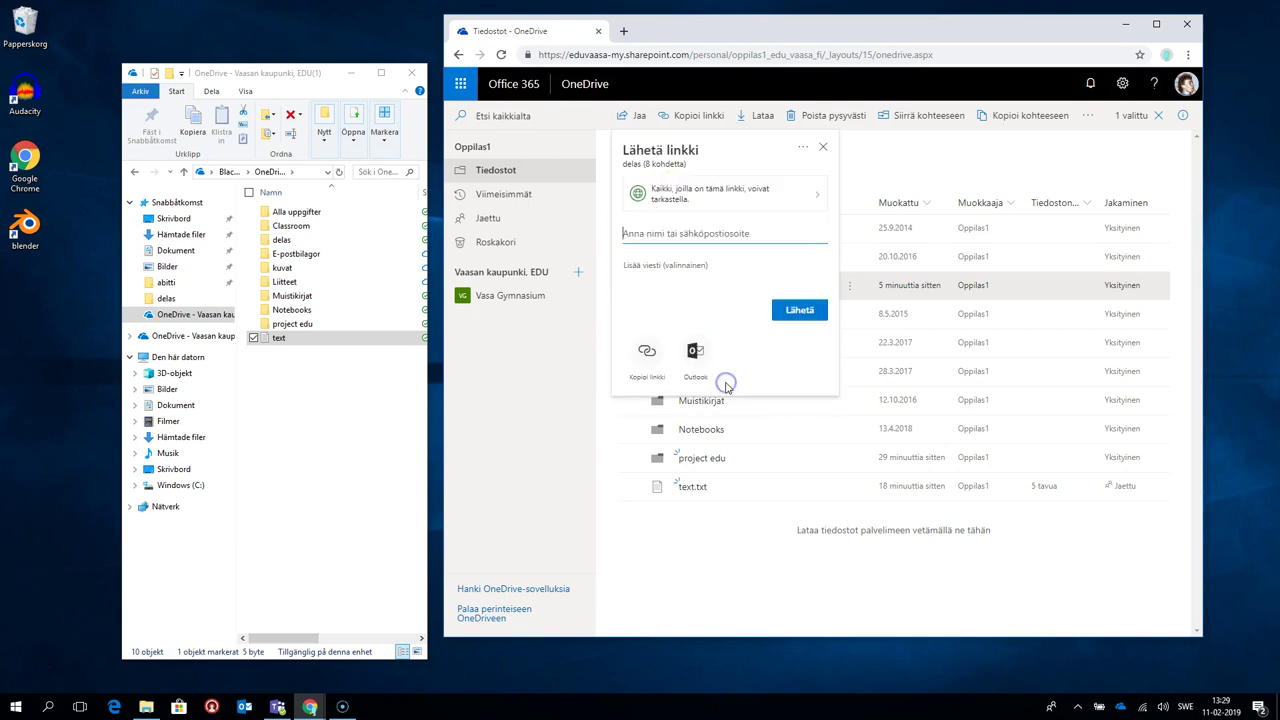
click(647, 351)
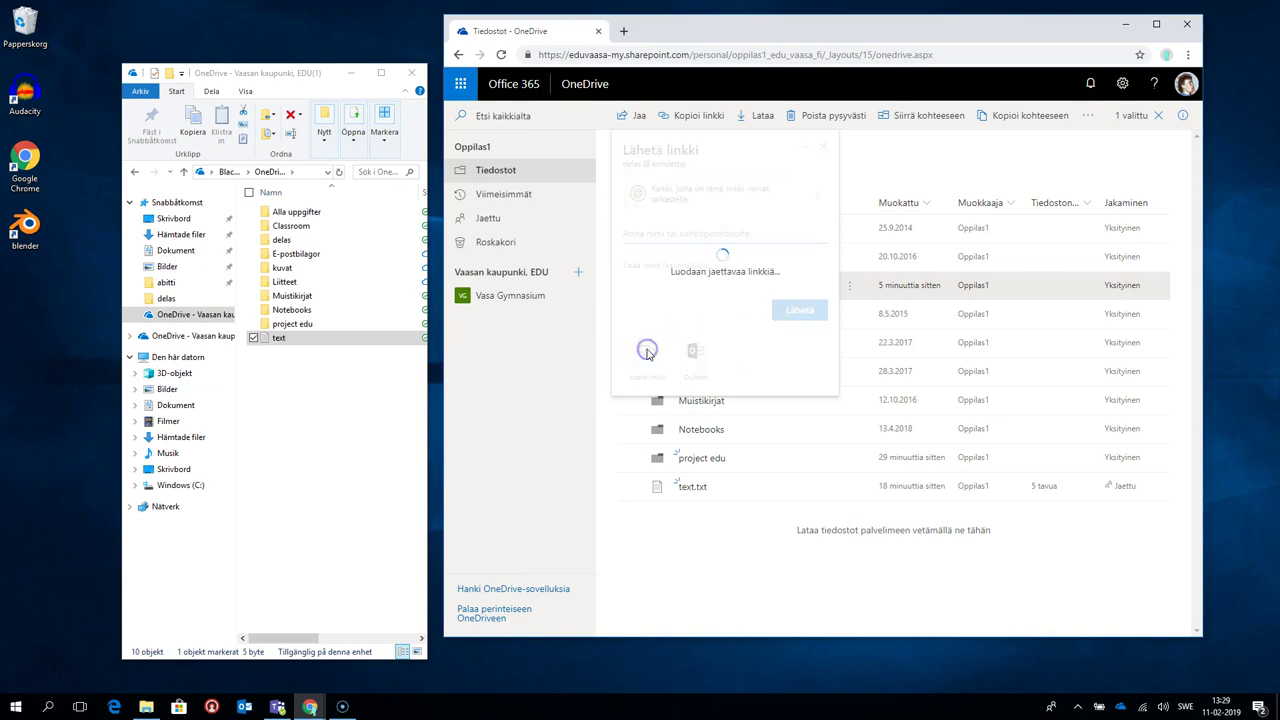
click(824, 148)
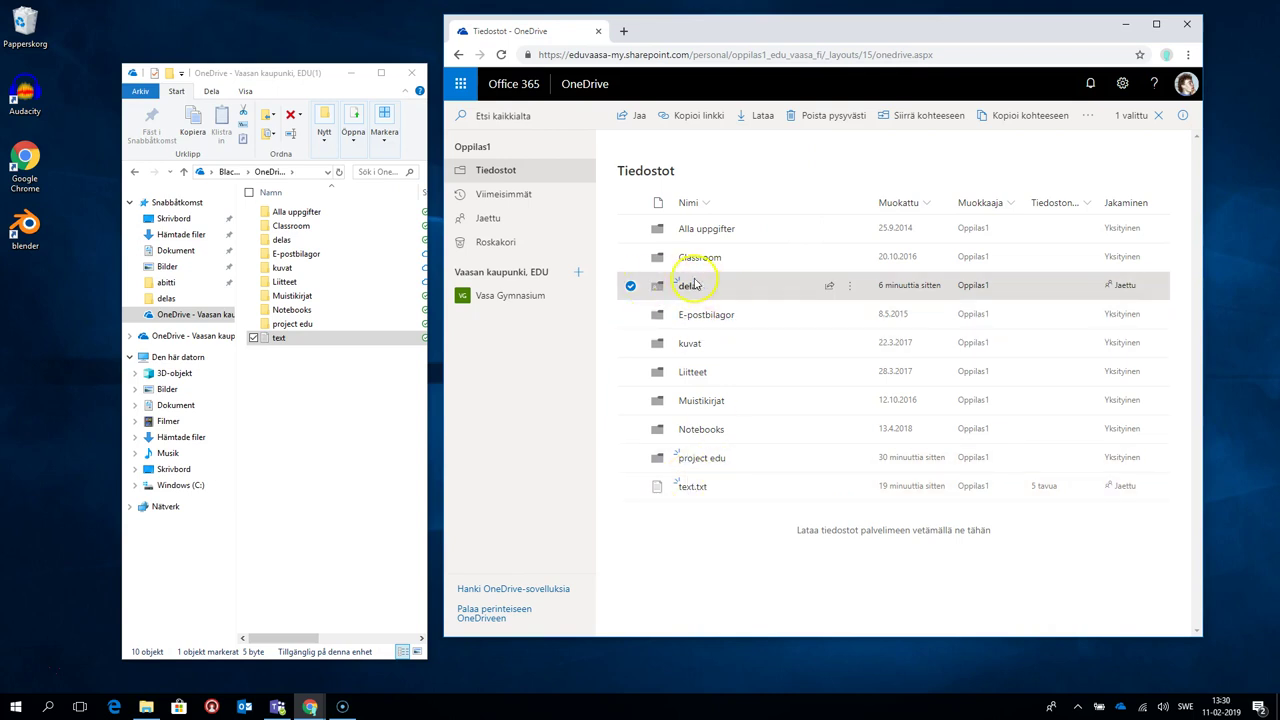
click(691, 287)
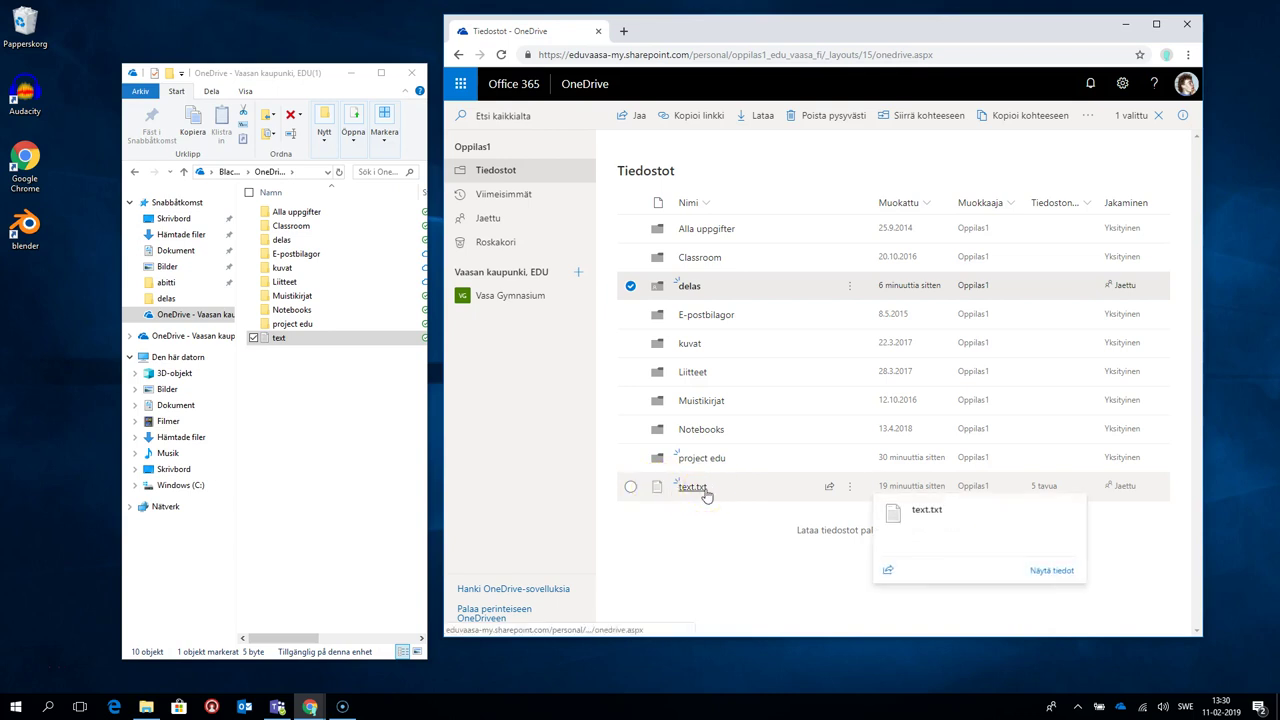
Step: Move text.txt from the OneDrive root into the delas folder
click(849, 487)
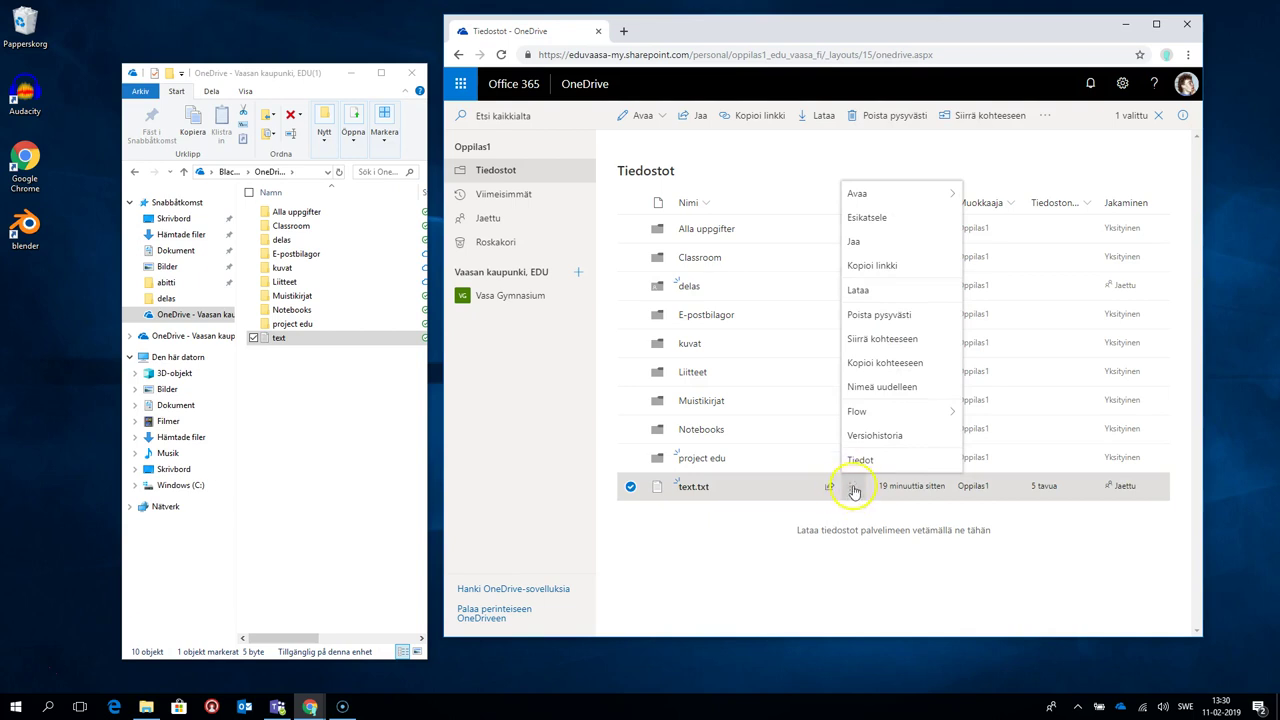
click(876, 340)
click(1014, 253)
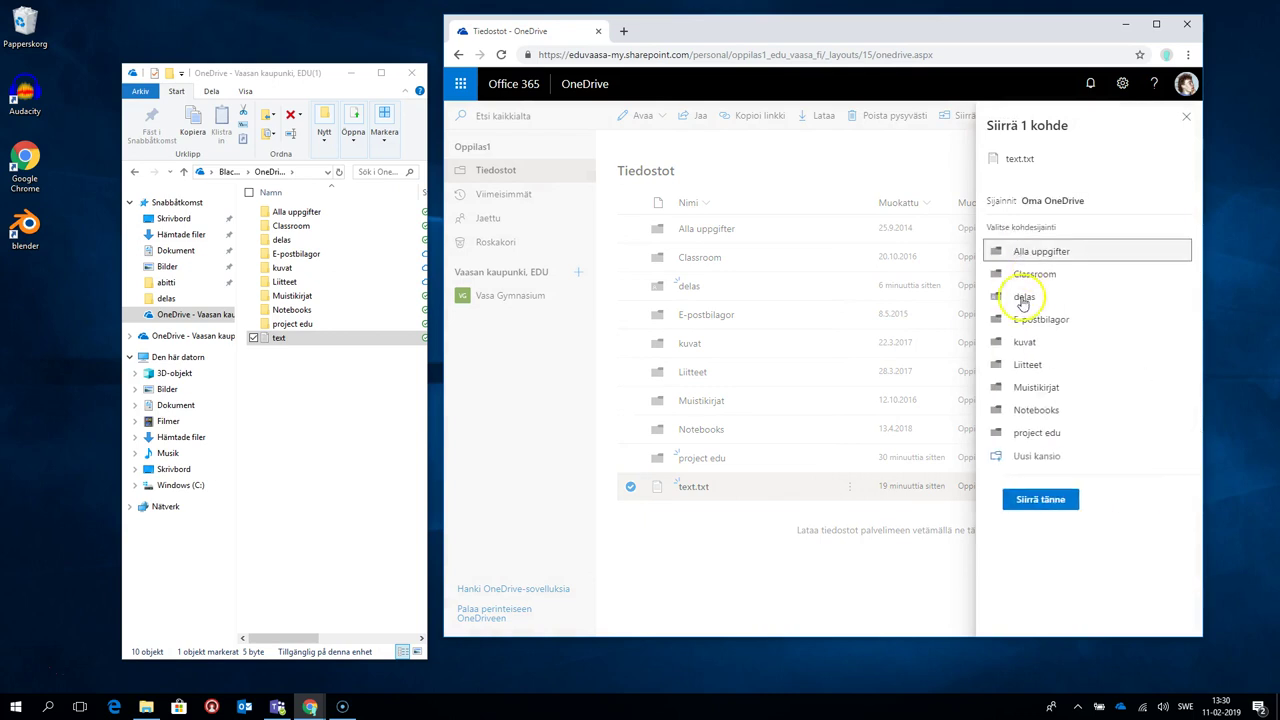
click(1021, 297)
click(1040, 327)
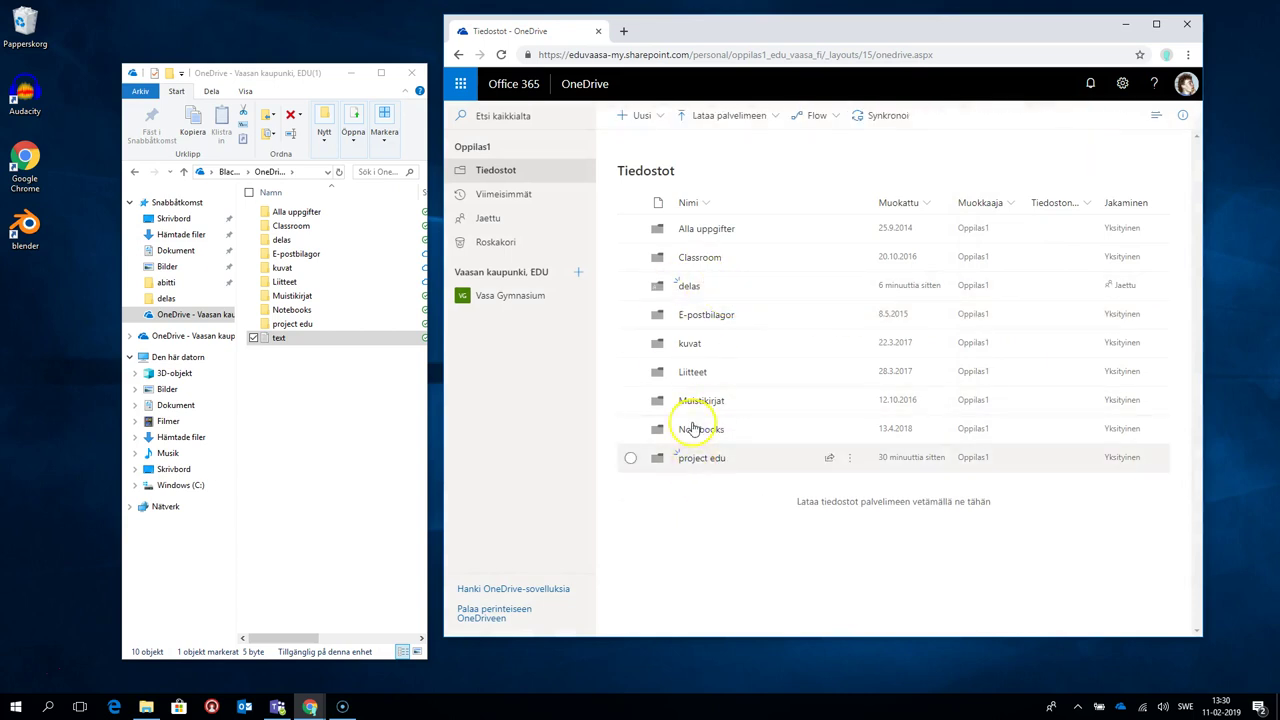
Step: Open the delas folder and view the actions available for text.txt, including sharing
click(697, 288)
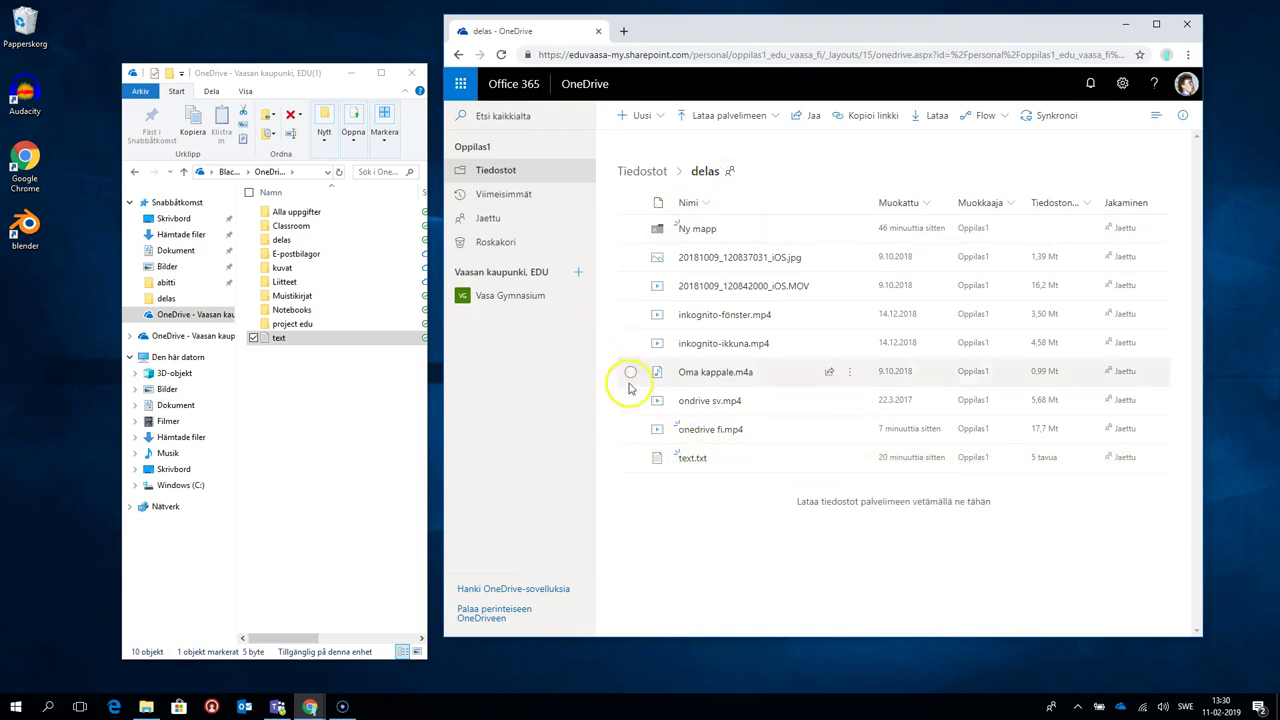
mouse_move(766, 460)
click(849, 457)
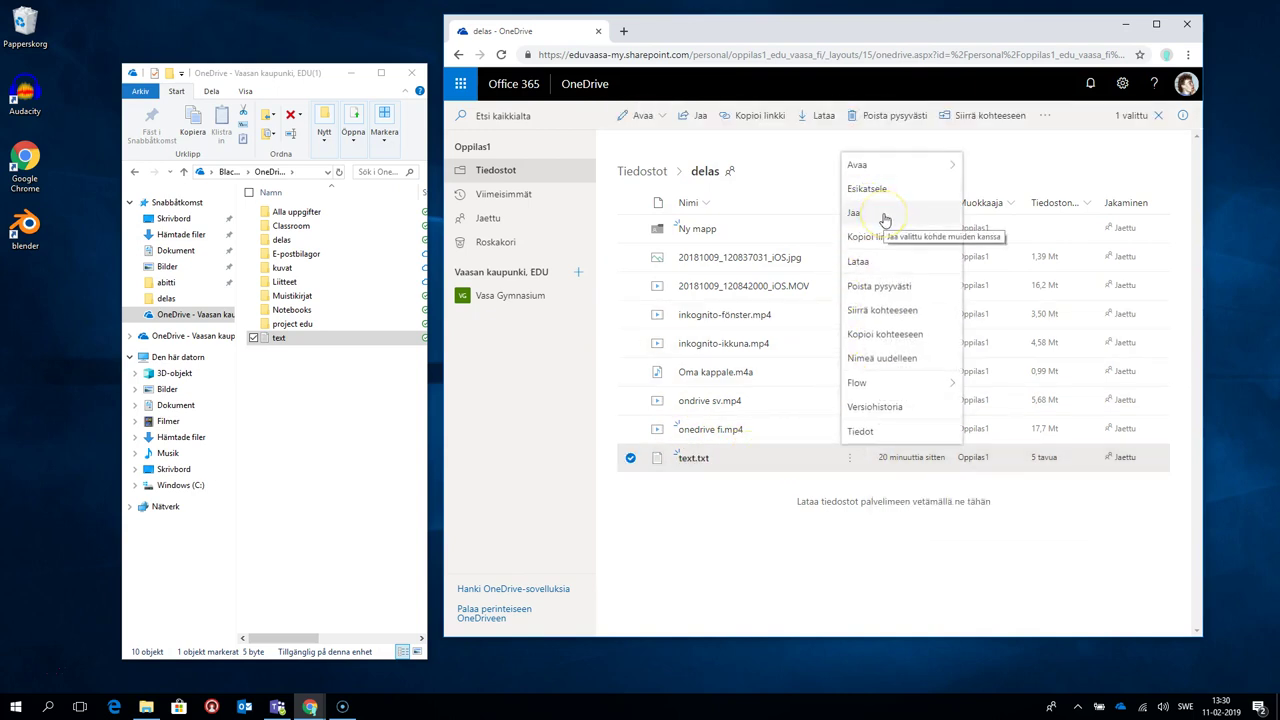
click(746, 508)
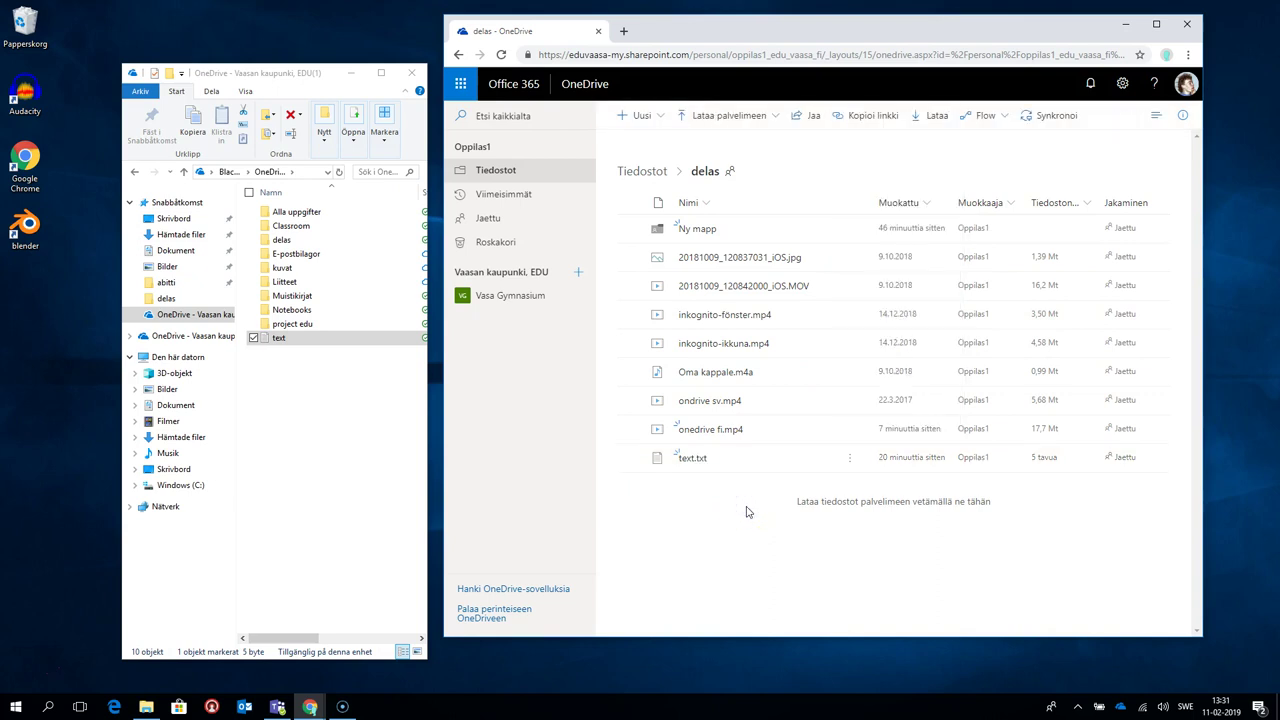